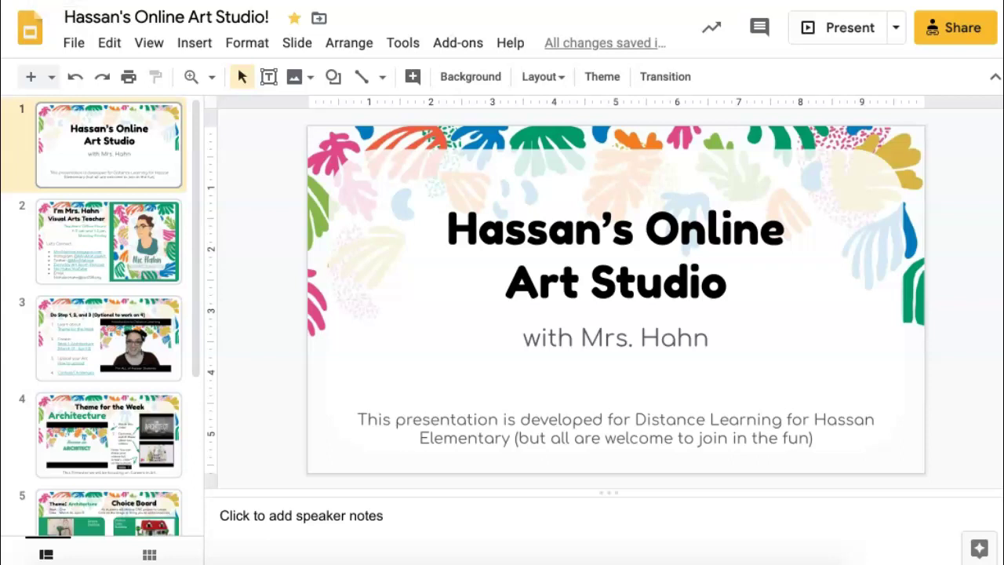
# - Review the deck's slides from the title slide through Contest and Challenges, then return to the title
pyautogui.click(80, 153)
pyautogui.click(51, 242)
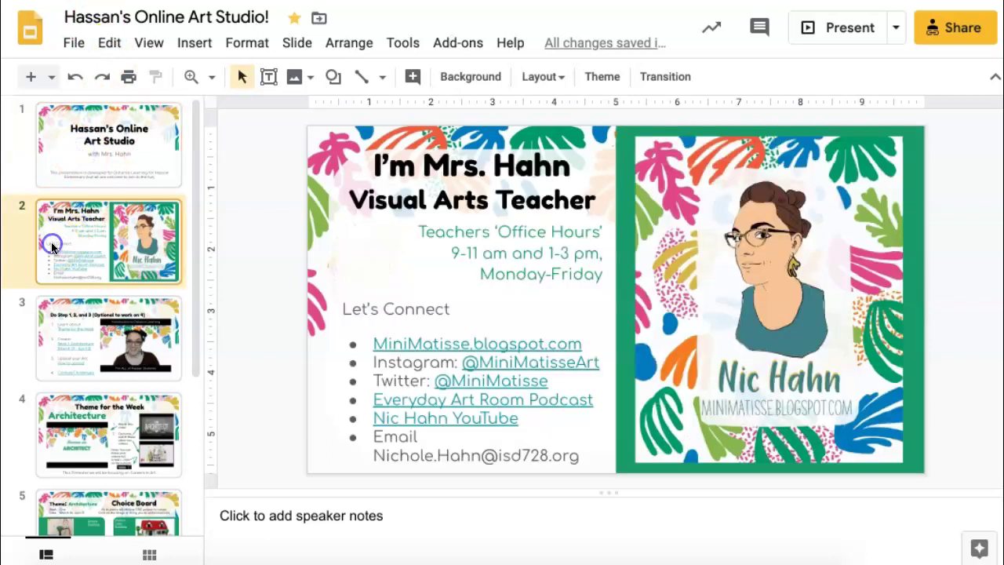
pyautogui.click(46, 347)
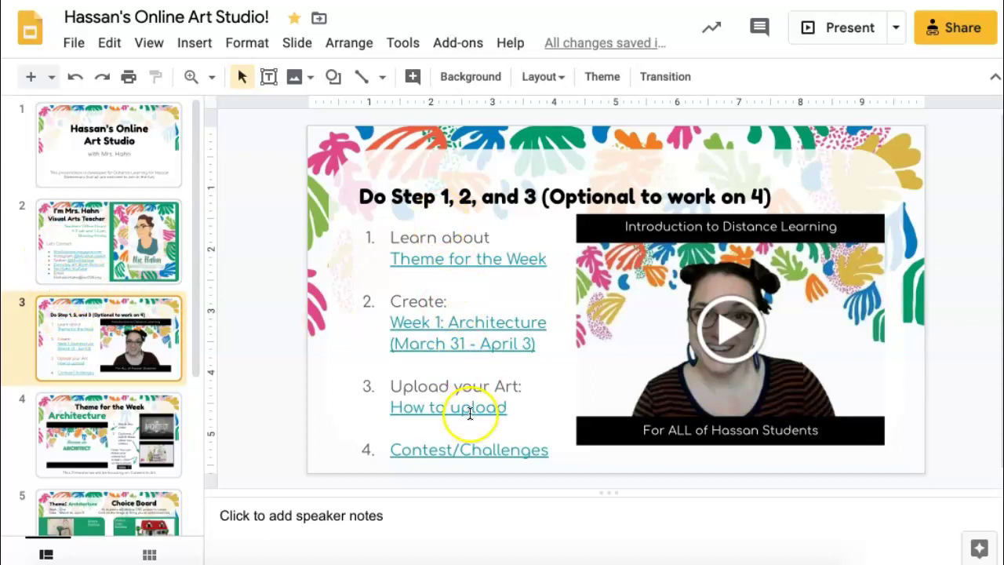
pyautogui.click(64, 424)
pyautogui.scroll(-3, 81, 439)
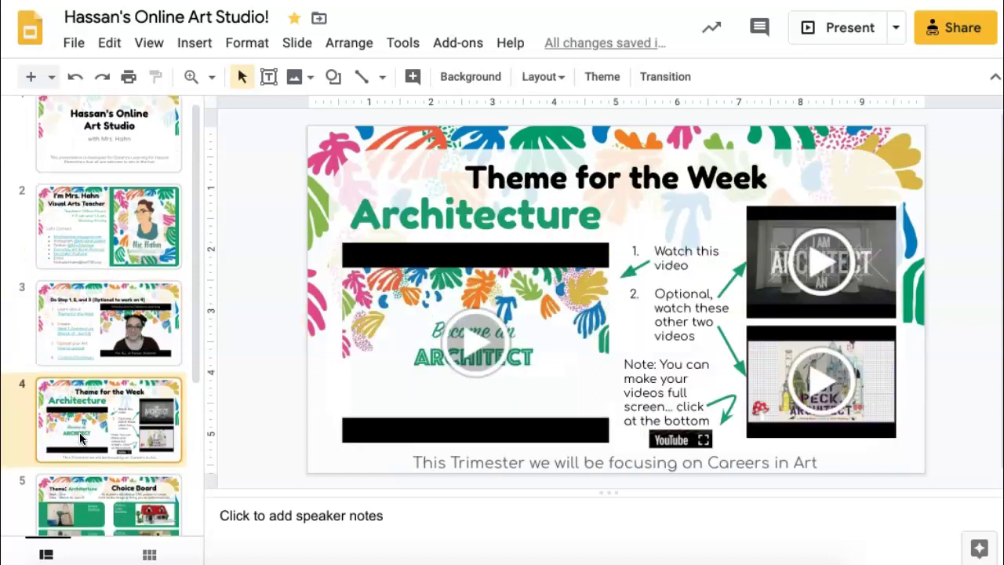
pyautogui.scroll(-2, 81, 439)
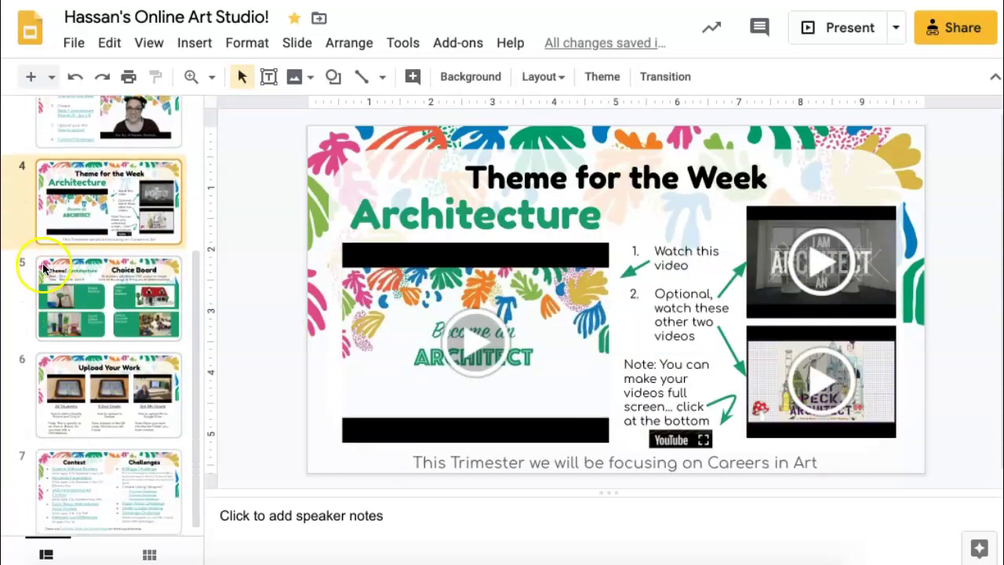
pyautogui.click(43, 269)
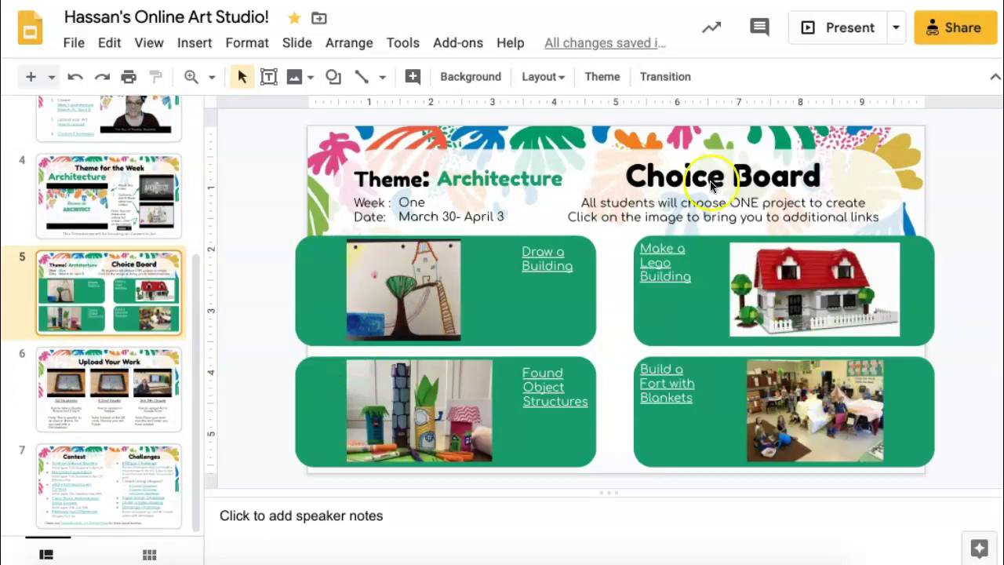
pyautogui.click(45, 358)
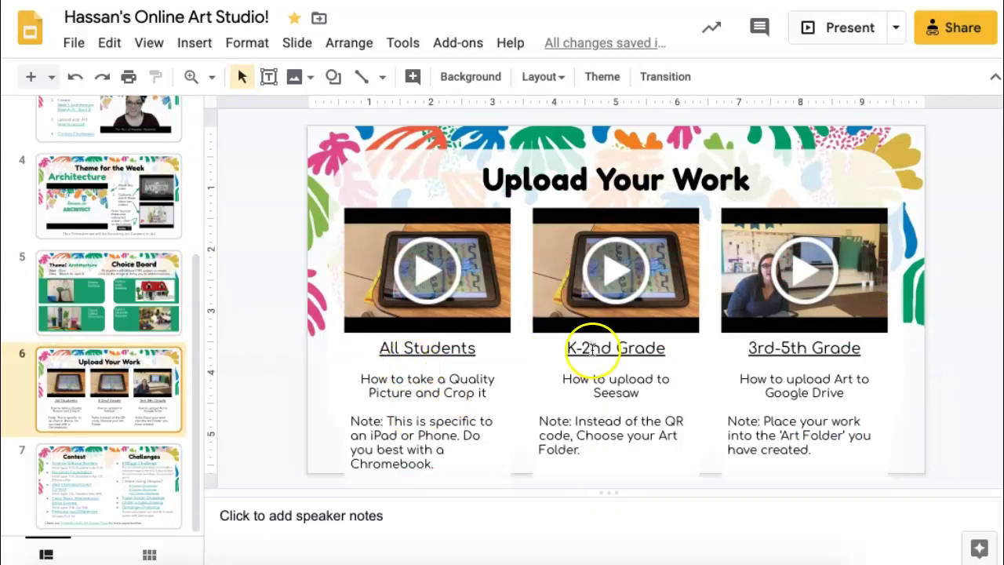
pyautogui.click(105, 468)
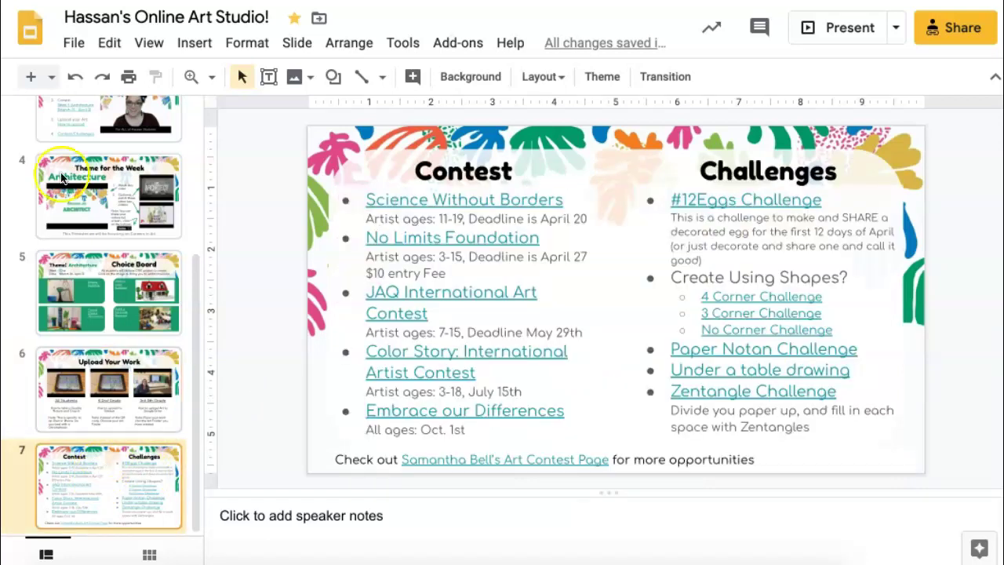
pyautogui.scroll(5, 92, 192)
pyautogui.click(92, 173)
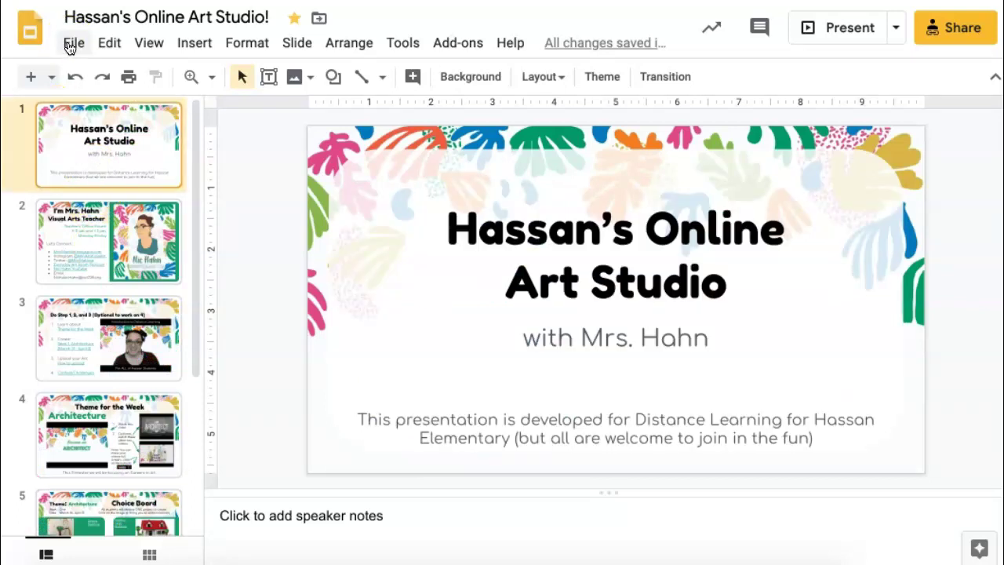
# - Copy the presentation's published-to-the-web link and close the Publish to the web dialog
pyautogui.click(69, 46)
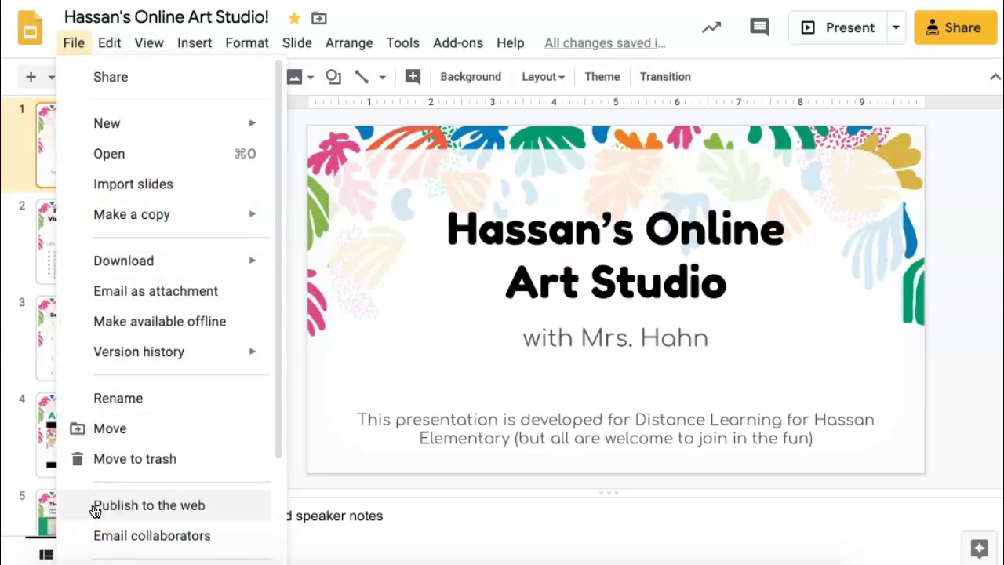
pyautogui.click(95, 510)
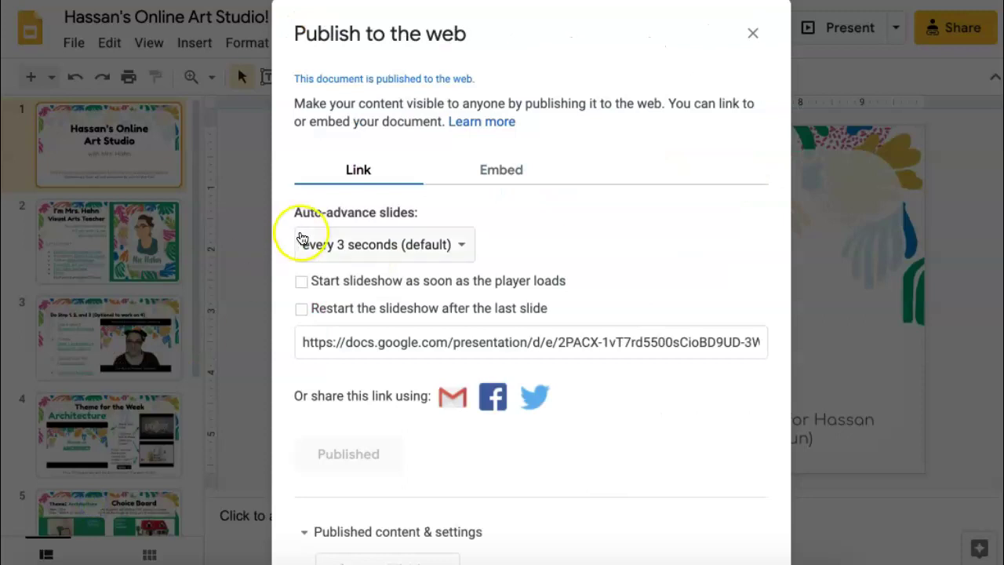
pyautogui.click(396, 350)
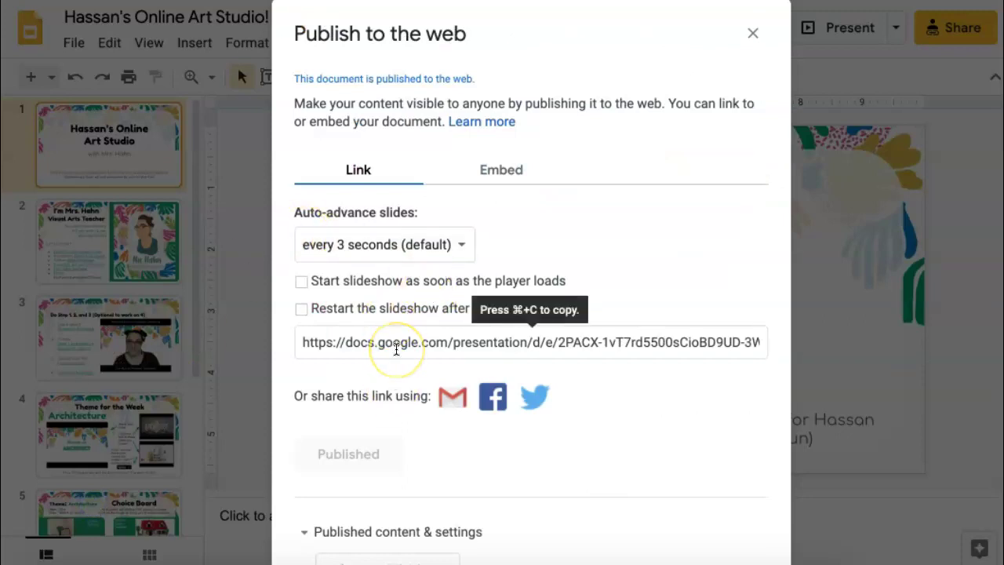
pyautogui.click(396, 350)
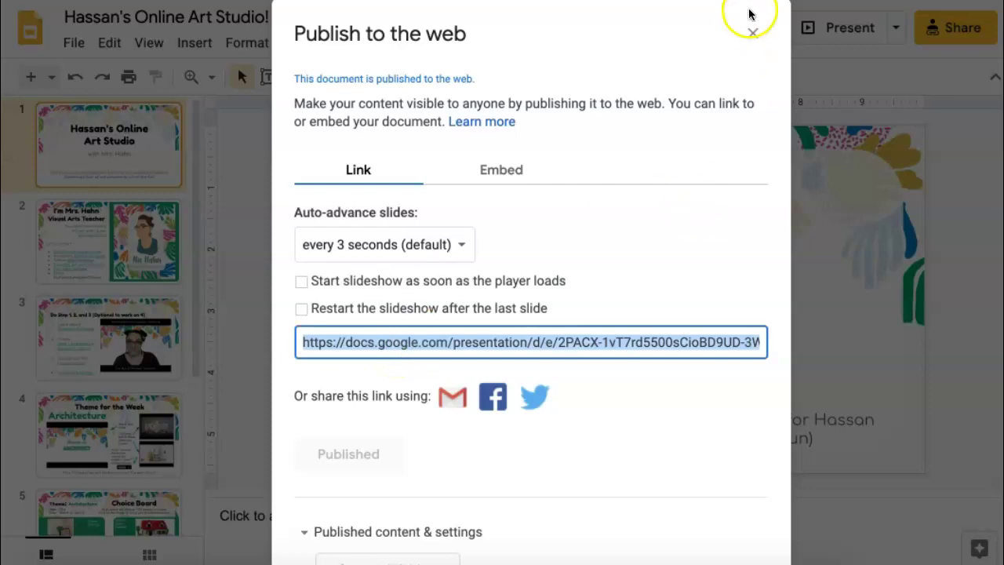
pyautogui.click(752, 32)
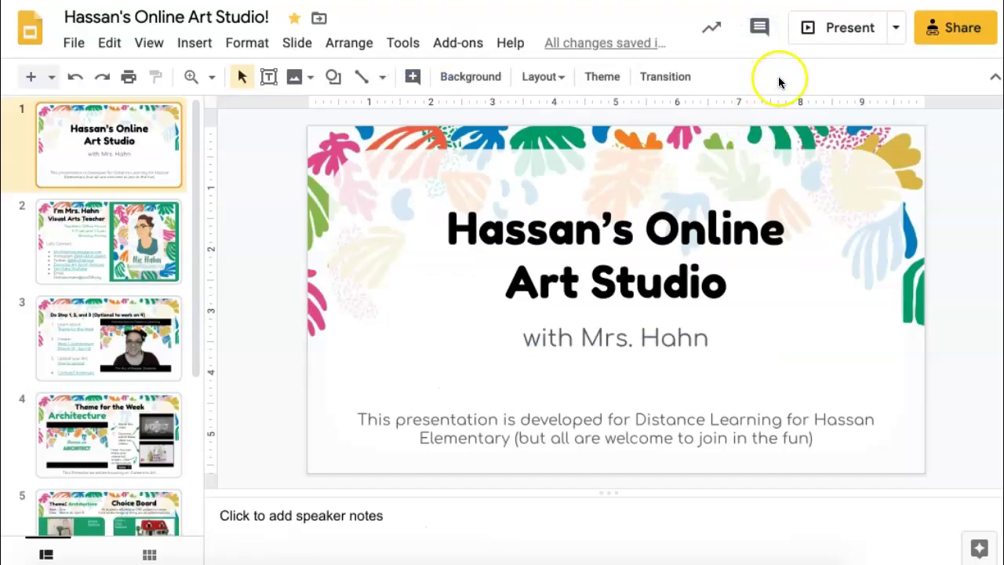
pyautogui.click(945, 18)
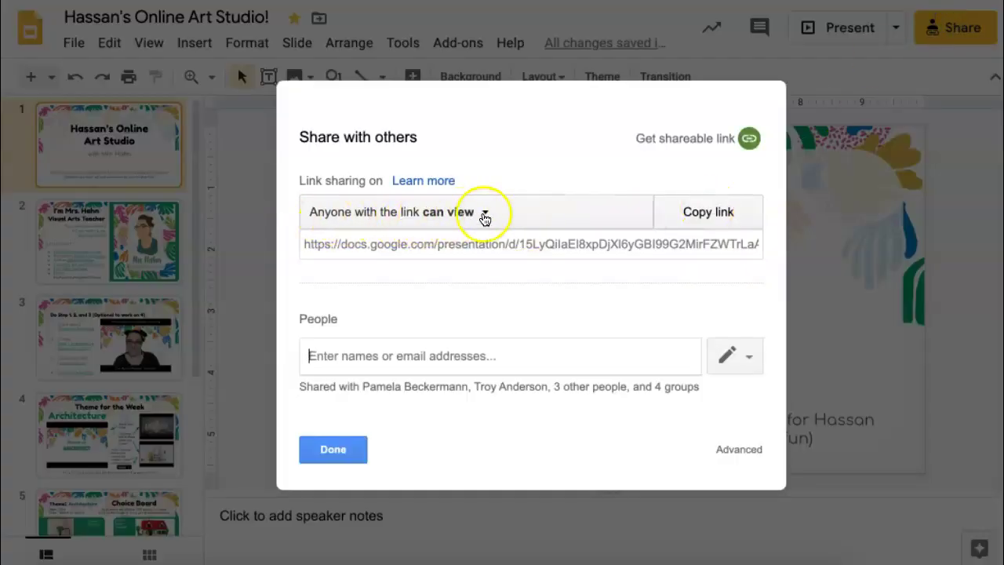
pyautogui.click(533, 209)
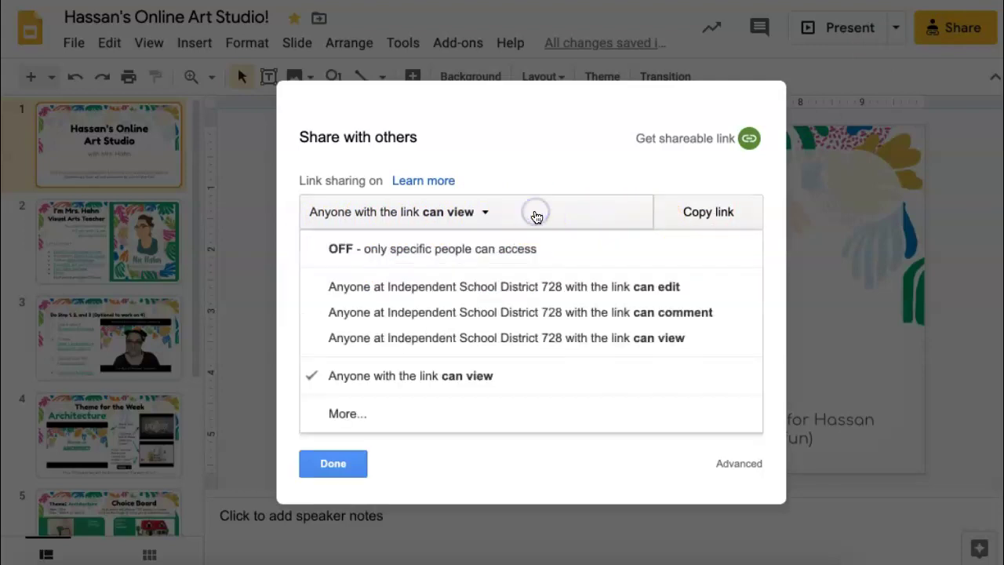
pyautogui.click(411, 416)
pyautogui.click(325, 192)
pyautogui.click(348, 480)
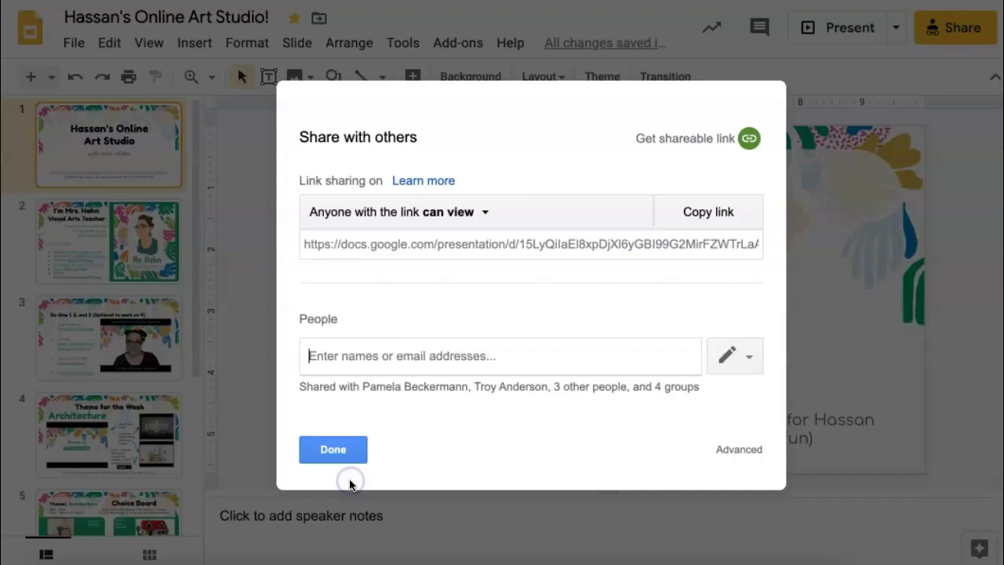
pyautogui.click(340, 451)
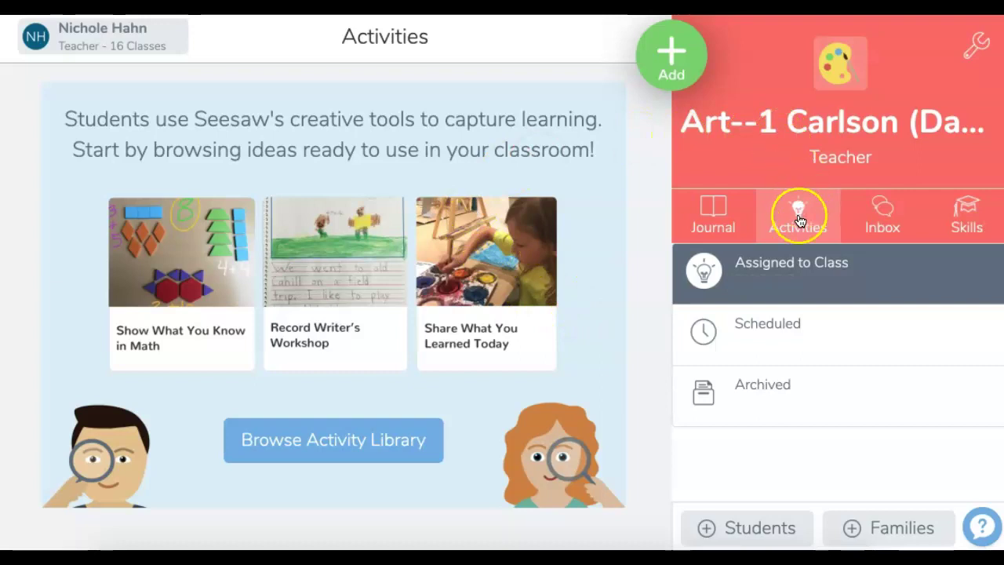
# - From the class's Activities tab, open the Activity Library on the My Library tab
pyautogui.click(798, 221)
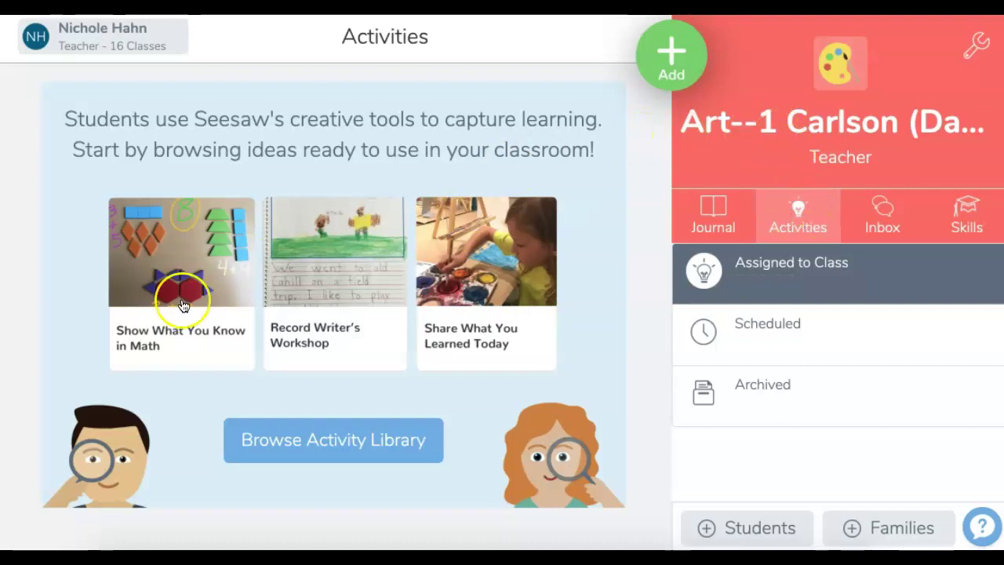
pyautogui.click(292, 436)
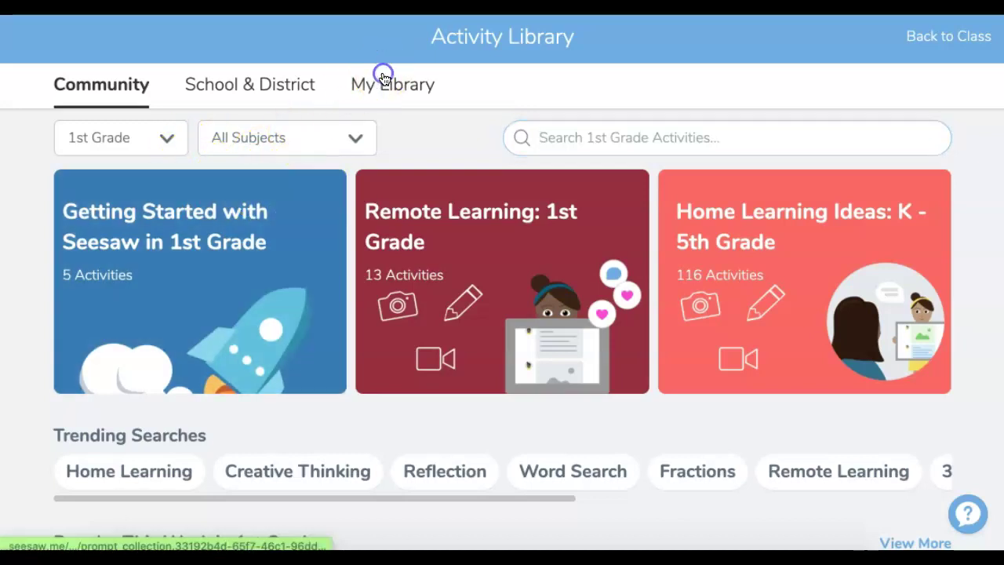
pyautogui.click(384, 79)
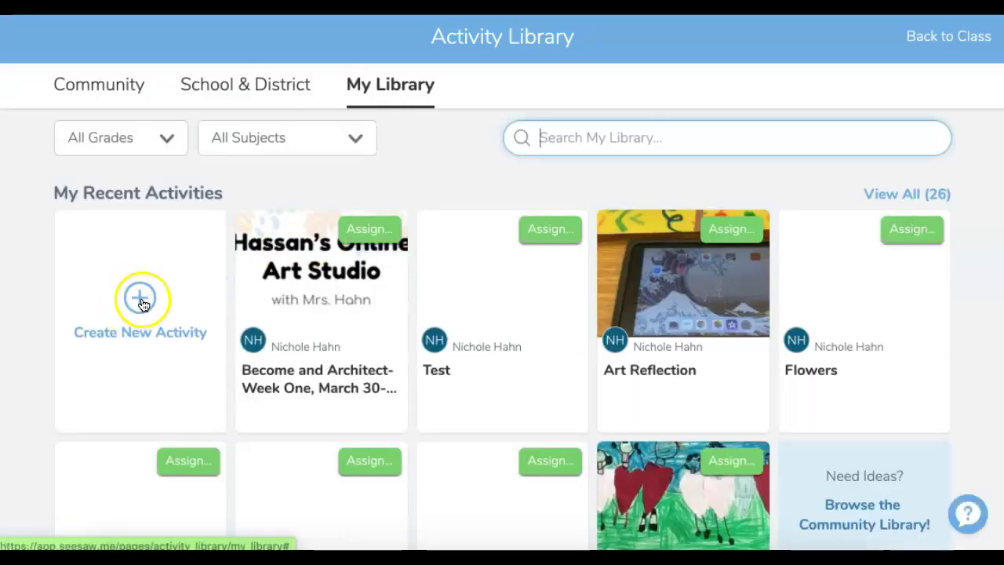
# - Start a new activity with placeholder name 'ti' and instructions 'in'
pyautogui.click(140, 301)
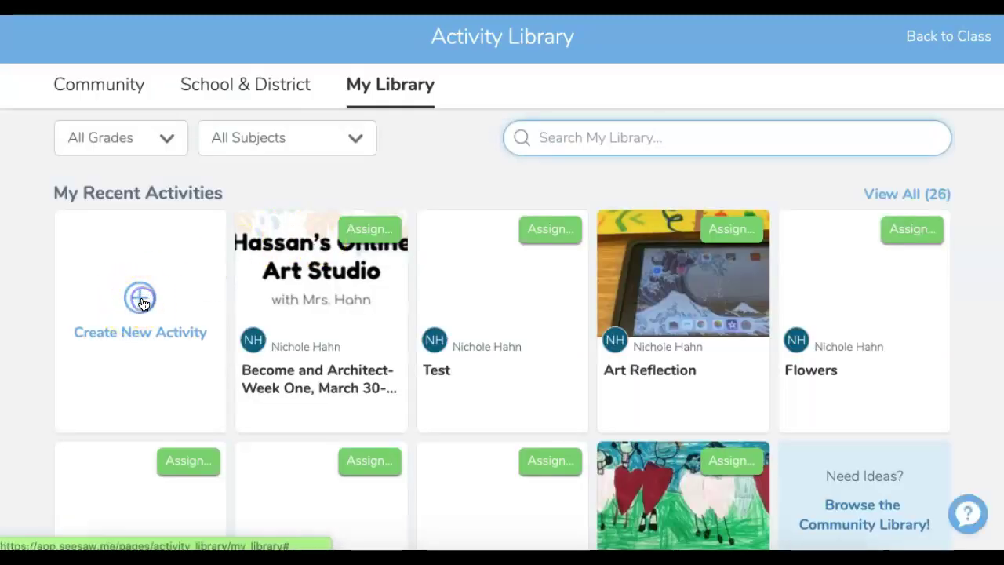
pyautogui.click(184, 126)
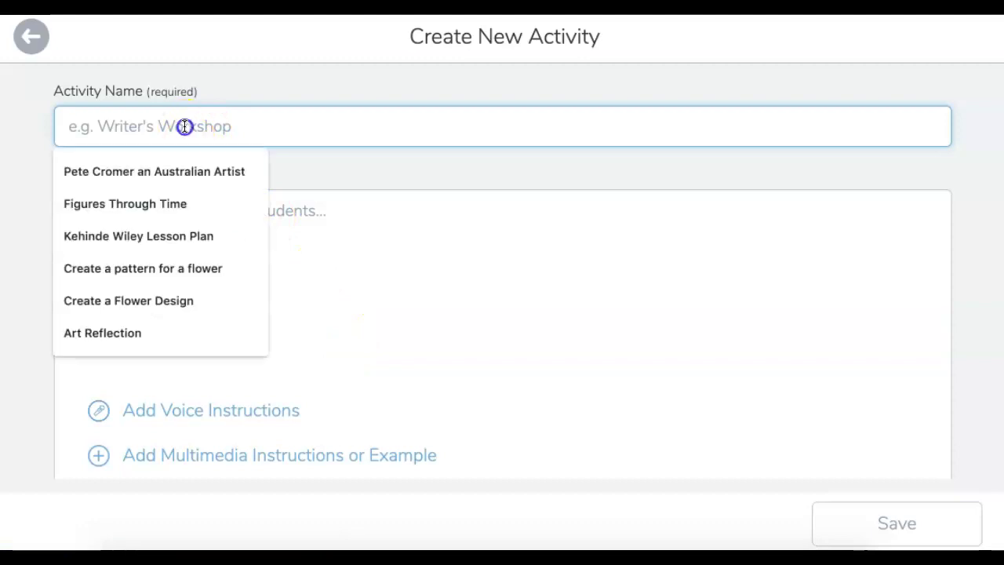
pyautogui.write('title')
pyautogui.click(202, 282)
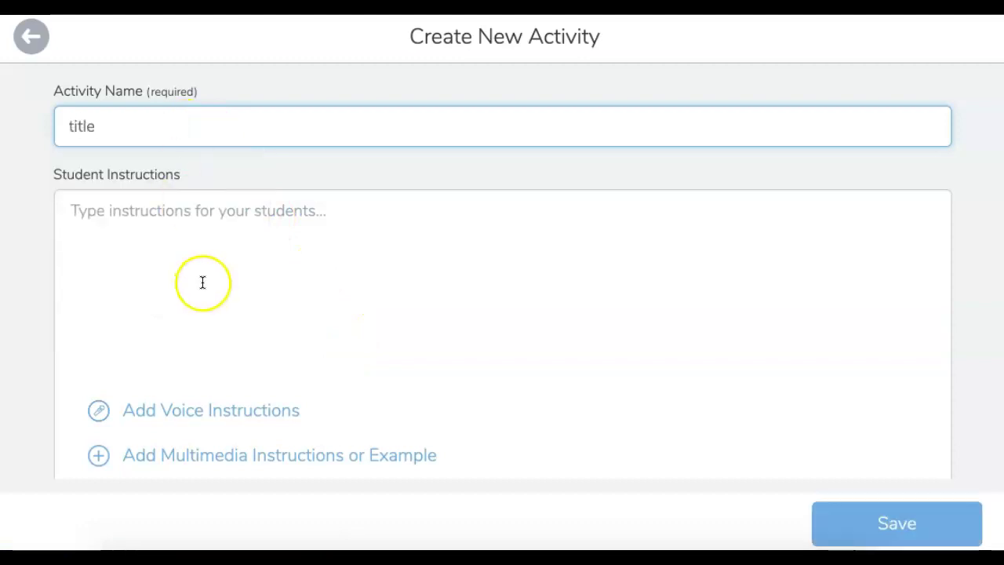
pyautogui.write('instruction')
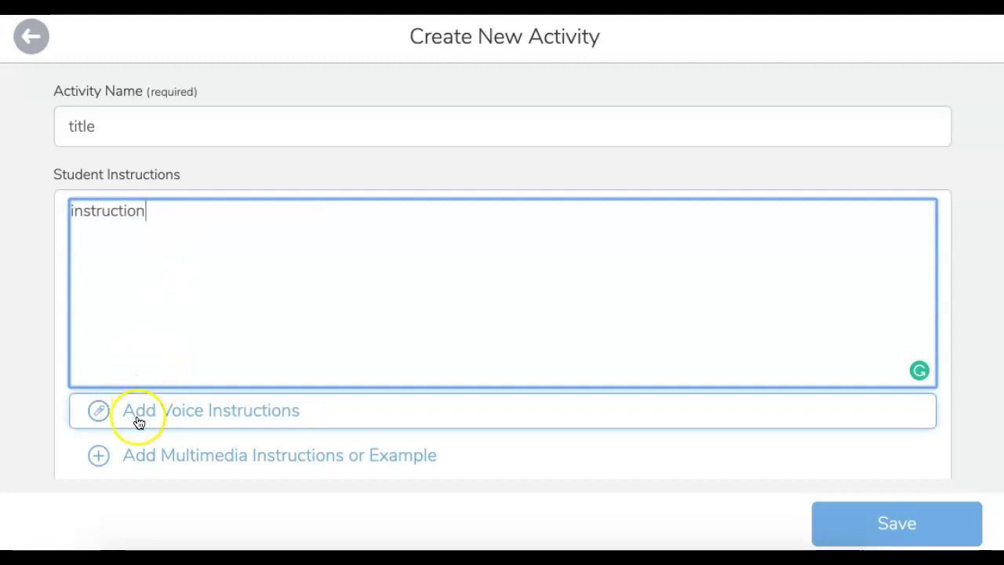
# - Attach the pasted Art Studio slides link as a website example, kept as a link
pyautogui.click(139, 456)
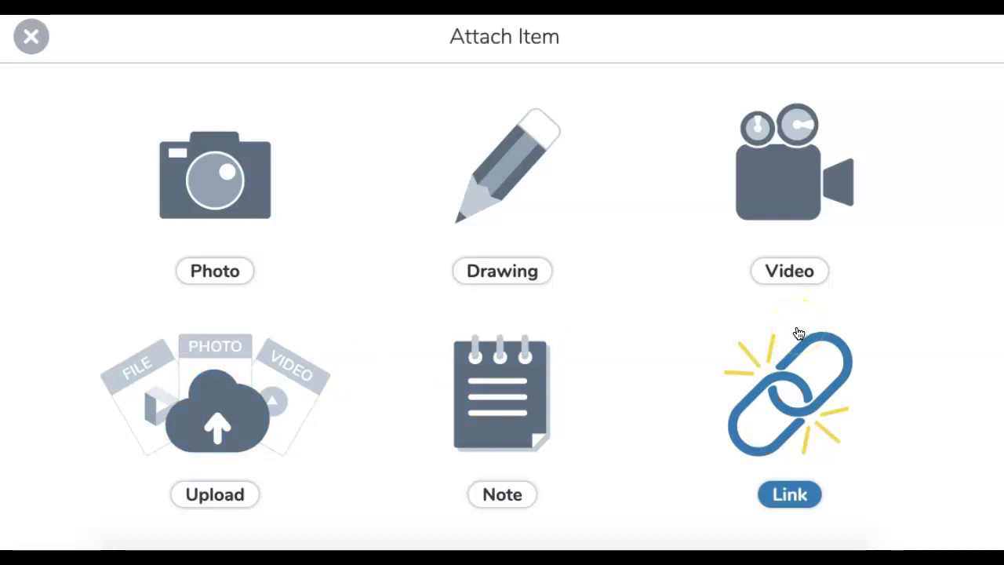
pyautogui.click(788, 370)
pyautogui.click(182, 100)
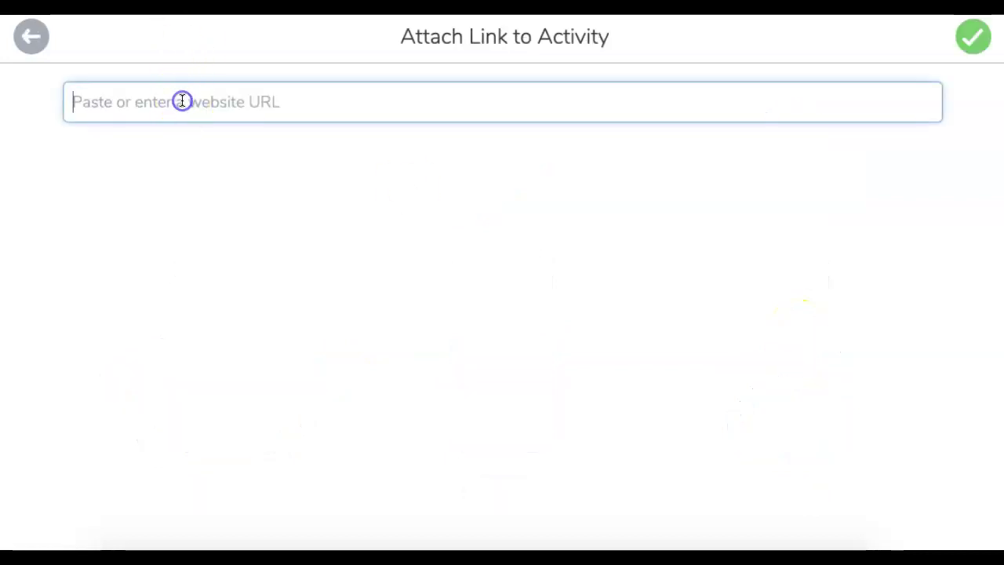
pyautogui.write('https://docs.google.com/presentation/d/e/2PACX-1vT7rd5500sCioBD9UD-3WX7b9sowwJb6OMPsbpM-Kg41U2aZsKUDfP4YkTx8k2T8oZOctpMffkC3e-u/pub?start=false&loop=false&delayms=3000')
pyautogui.click(973, 36)
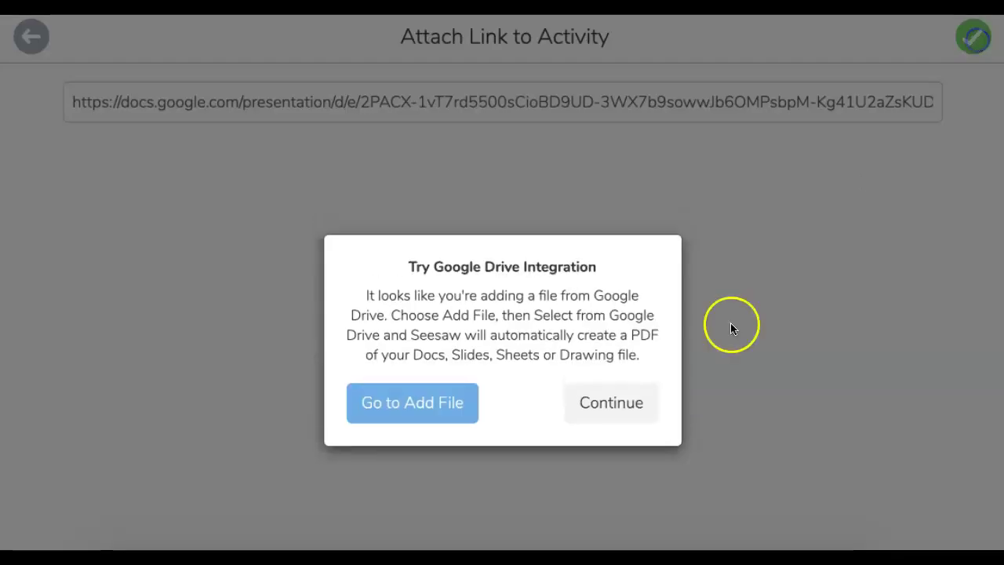
pyautogui.click(599, 406)
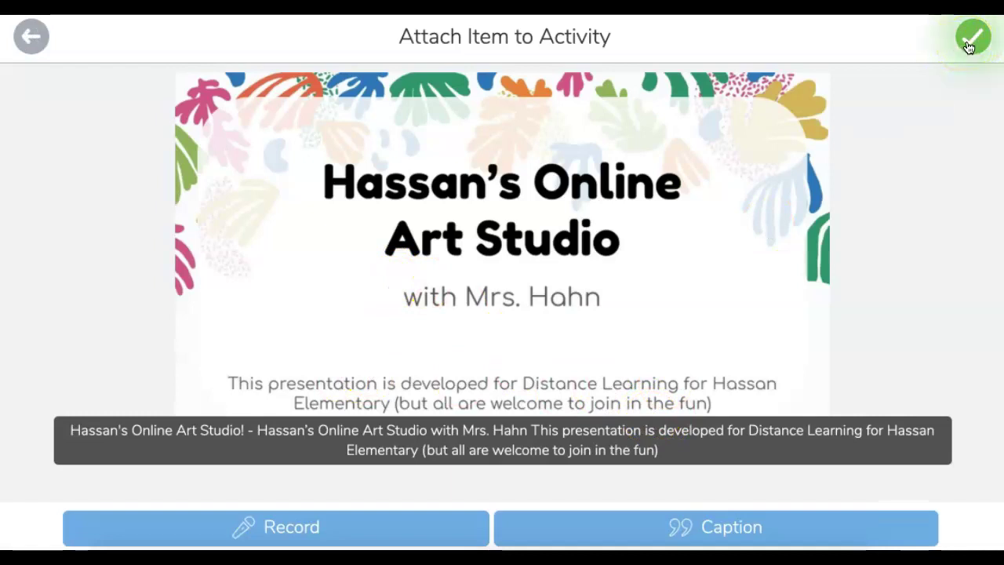
pyautogui.click(969, 47)
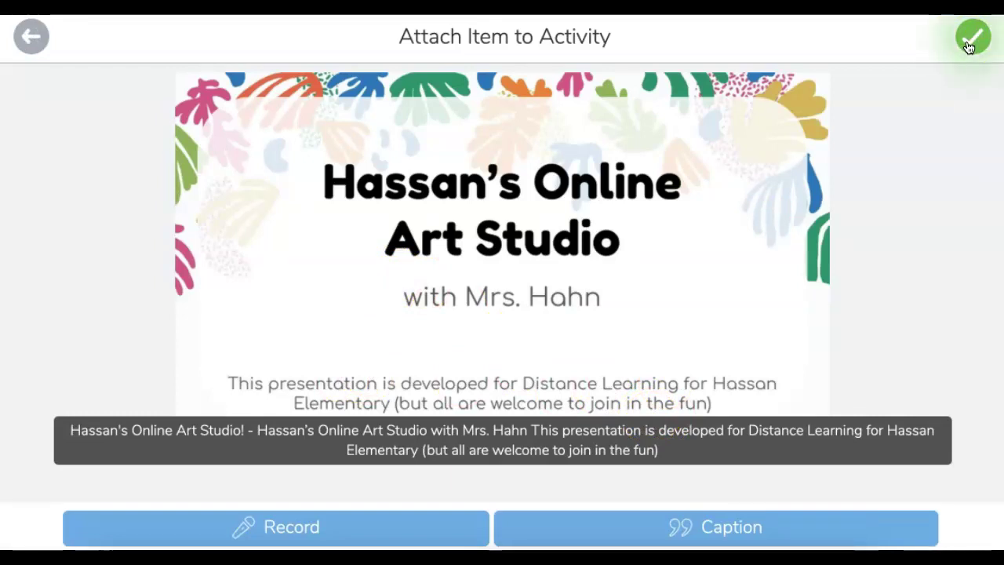
pyautogui.click(969, 47)
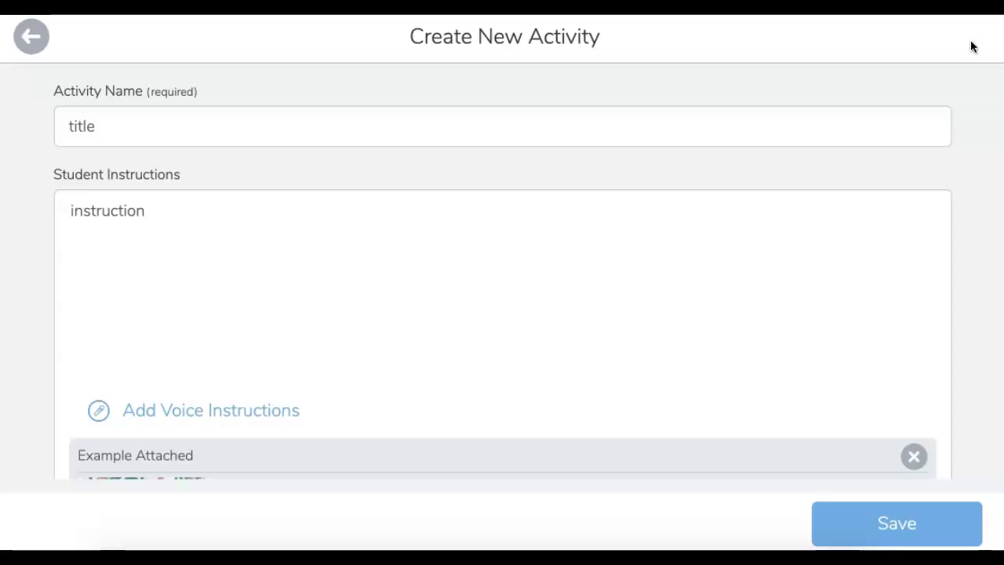
# - Scroll through the Create New Activity form and leave it
pyautogui.click(549, 188)
pyautogui.scroll(-3, 549, 189)
pyautogui.scroll(-1, 549, 191)
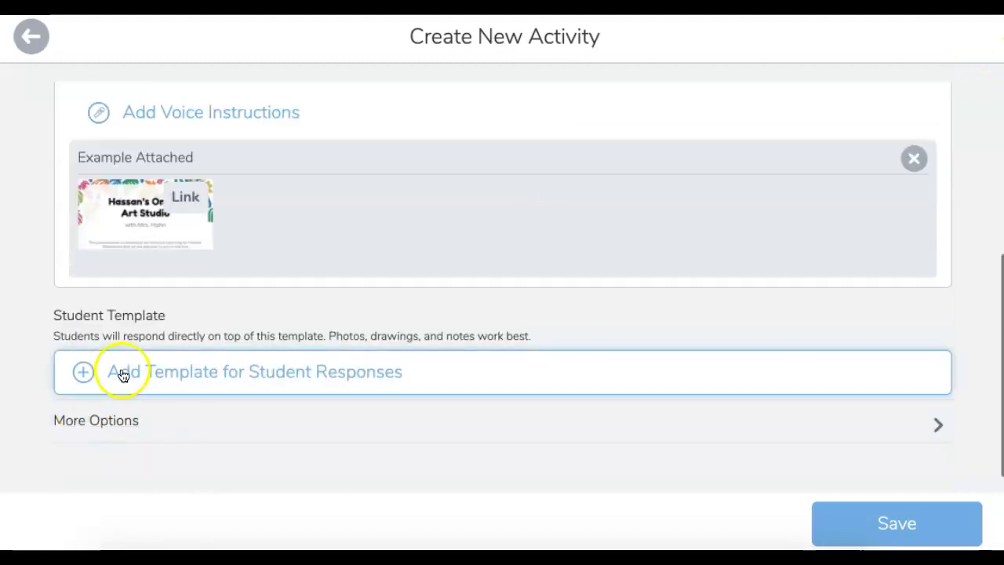
pyautogui.click(31, 36)
# - Cancel deleting the activity, scroll its form, and expand then collapse More Options
pyautogui.click(406, 304)
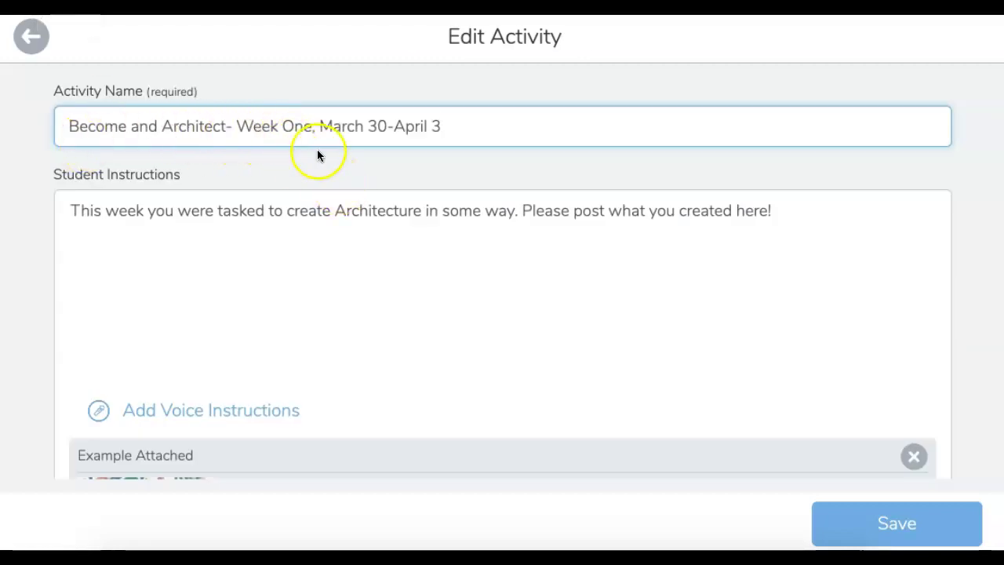
pyautogui.scroll(-1, 340, 162)
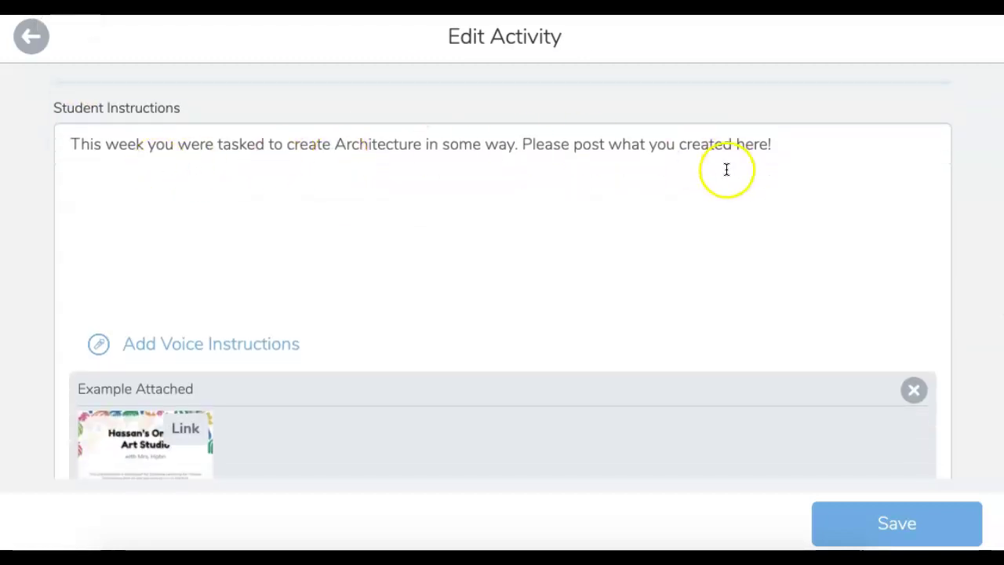
pyautogui.scroll(-3, 727, 168)
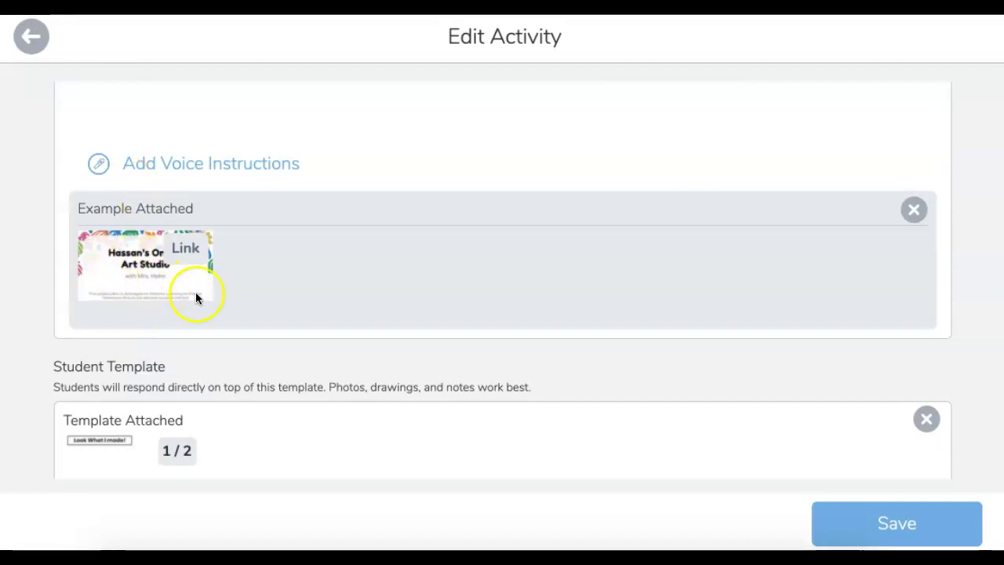
pyautogui.scroll(-2, 397, 345)
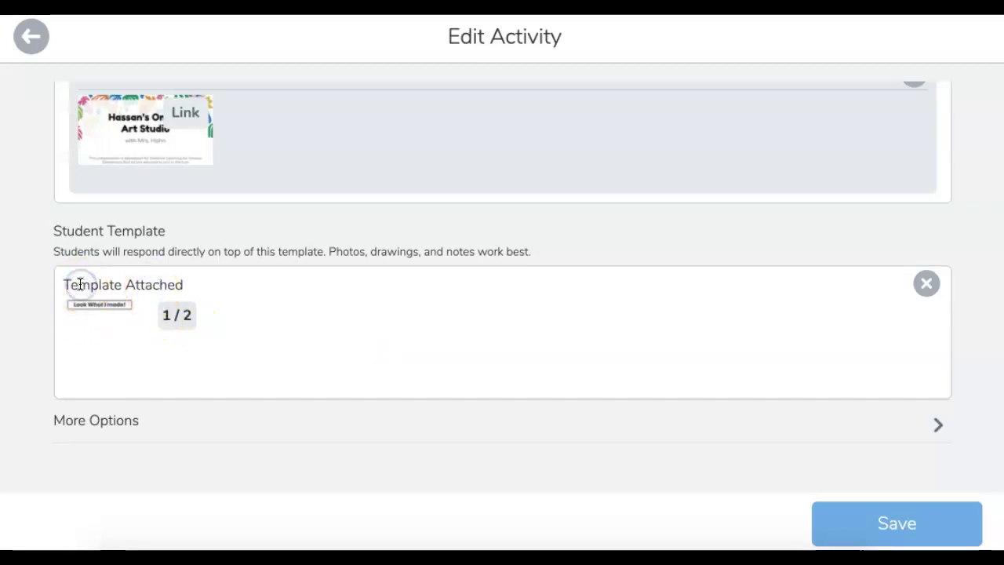
pyautogui.click(110, 422)
pyautogui.click(109, 421)
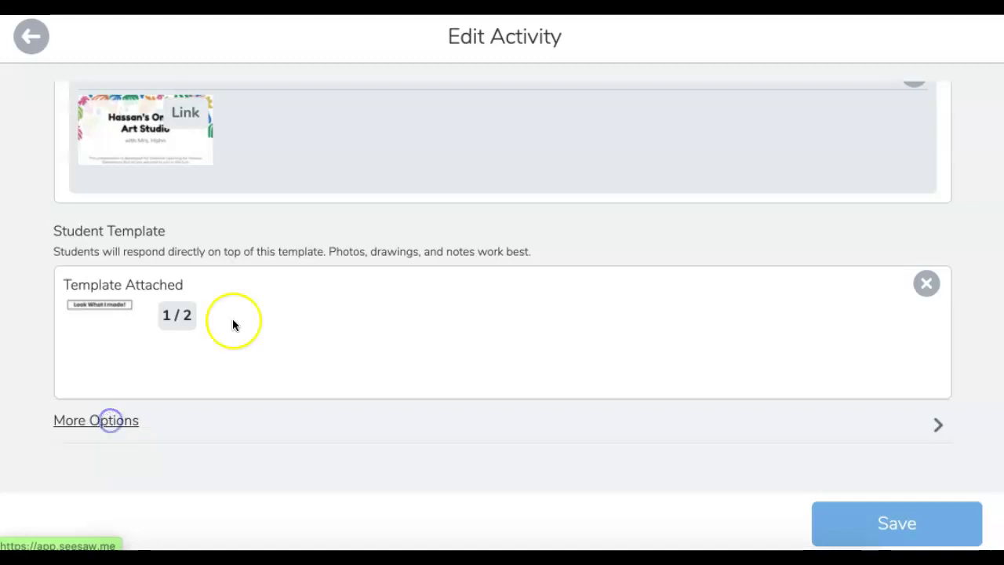
pyautogui.click(189, 300)
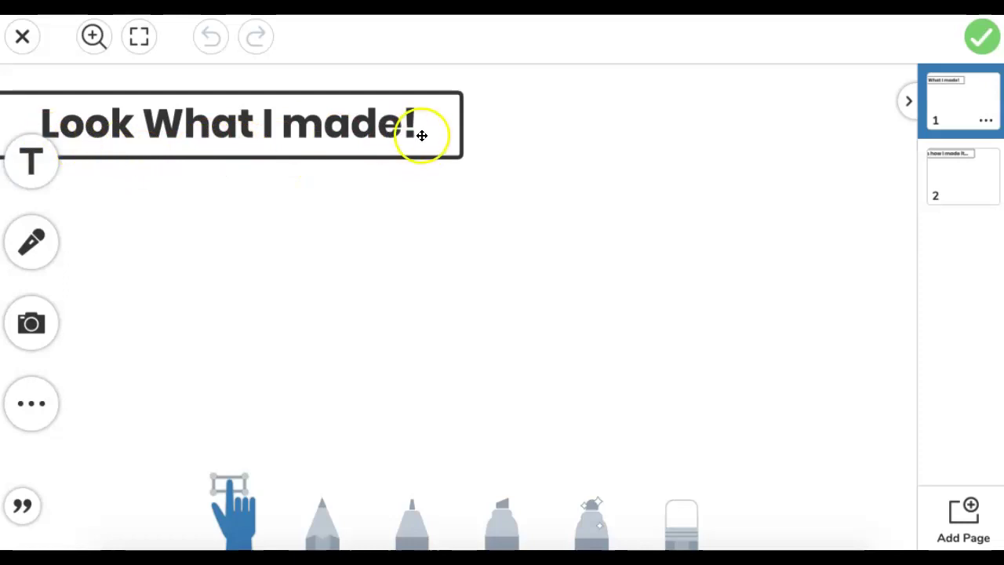
pyautogui.click(980, 186)
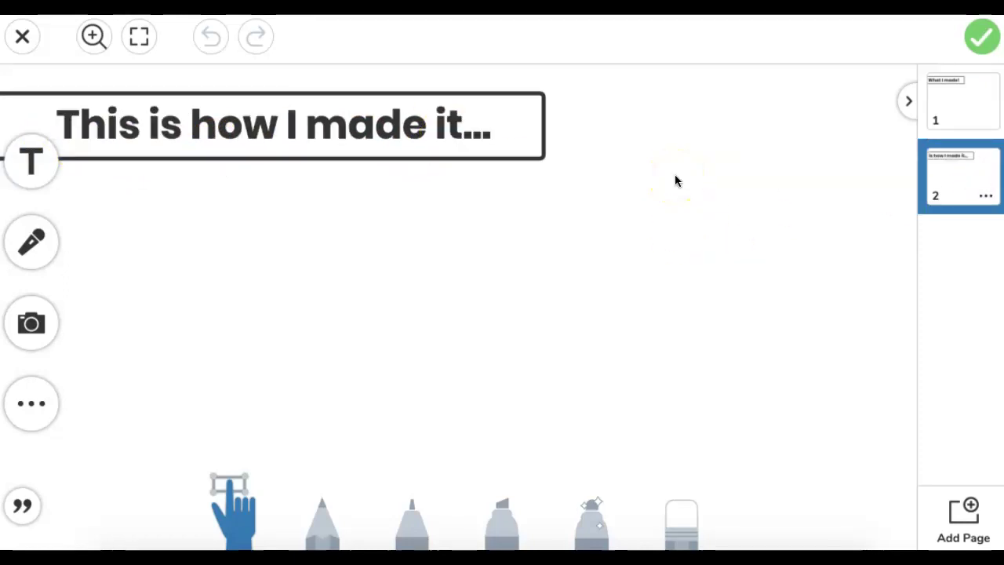
pyautogui.click(968, 45)
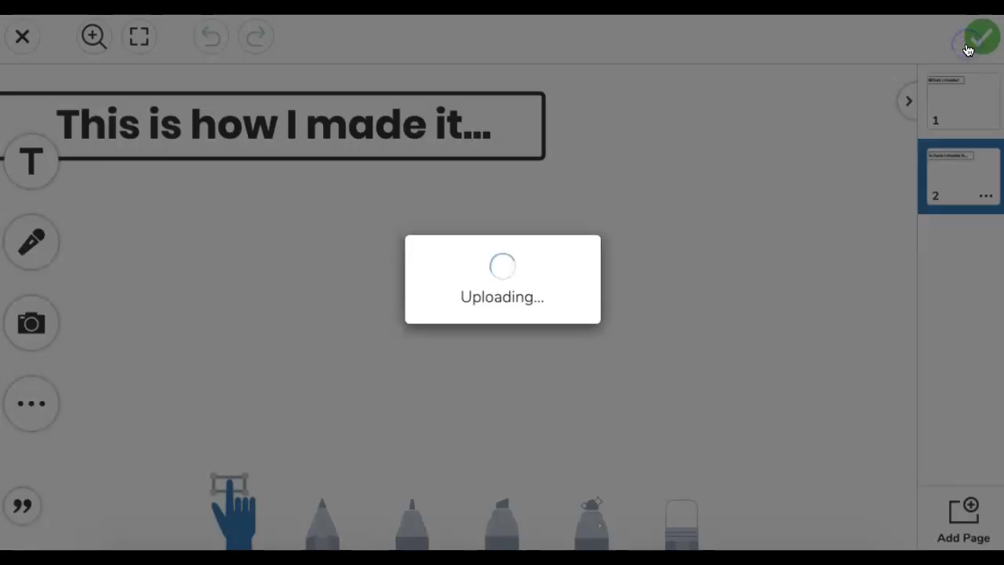
pyautogui.scroll(-5, 683, 283)
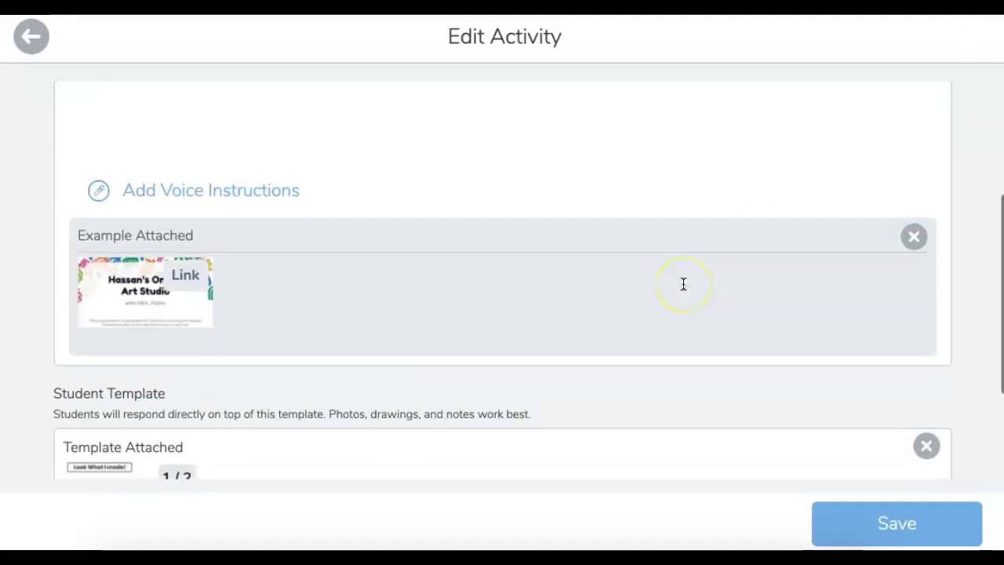
# - Save the Become and Architect activity to My Library
pyautogui.click(851, 519)
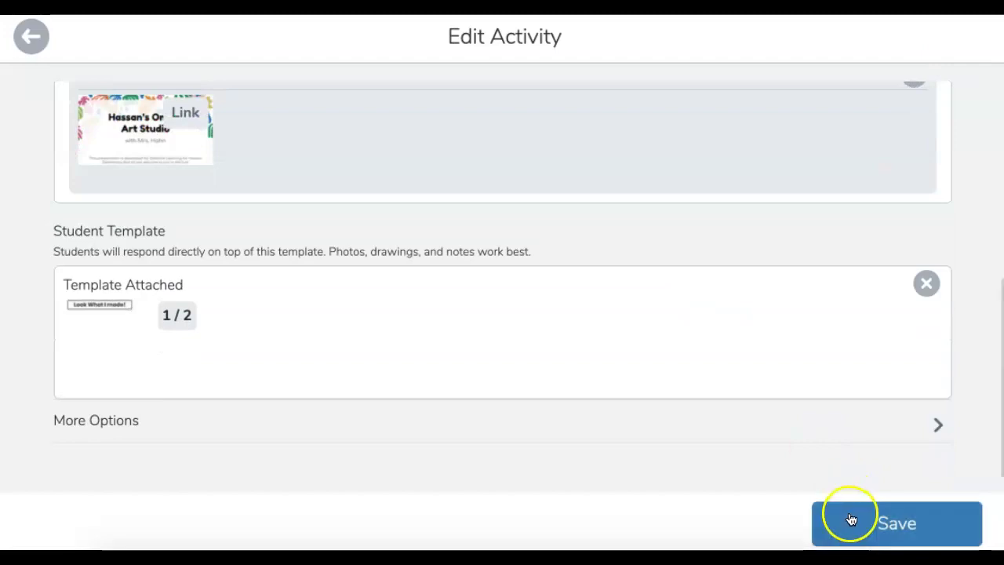
pyautogui.scroll(1, 594, 281)
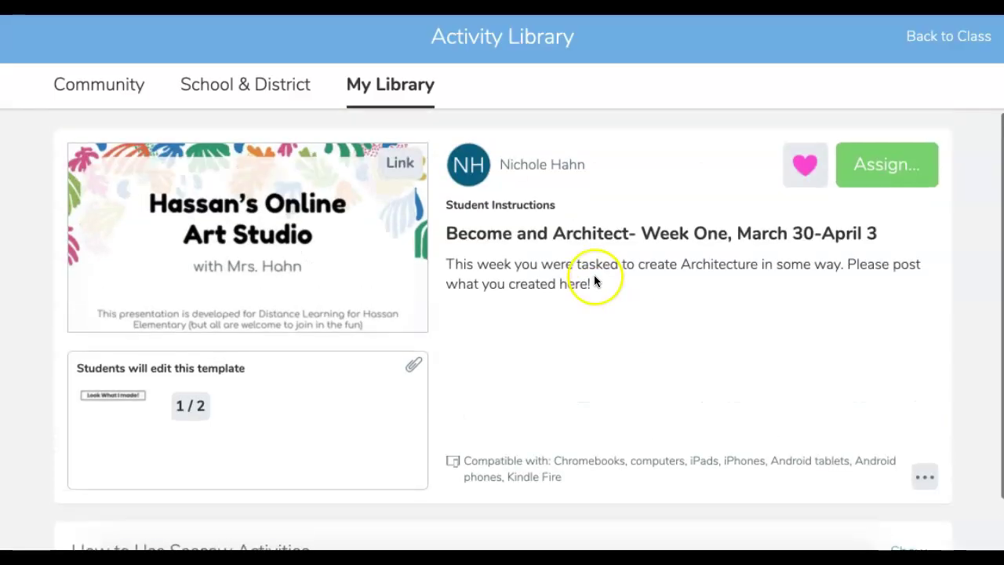
# - Open the class list and tick the Art--1 Day 1 through Day 5 classes
pyautogui.click(875, 166)
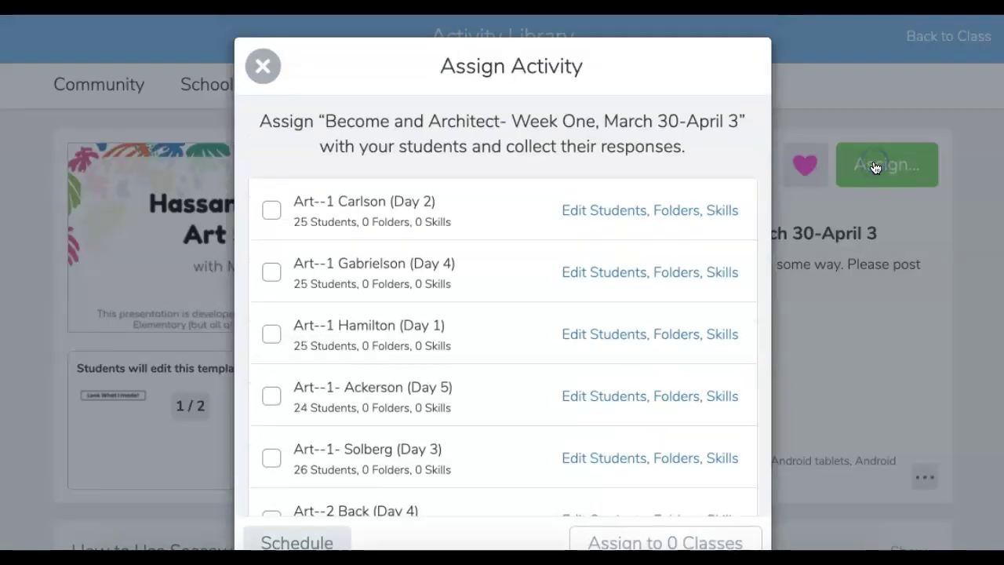
pyautogui.click(272, 209)
pyautogui.scroll(-1, 271, 212)
pyautogui.click(271, 208)
pyautogui.click(272, 259)
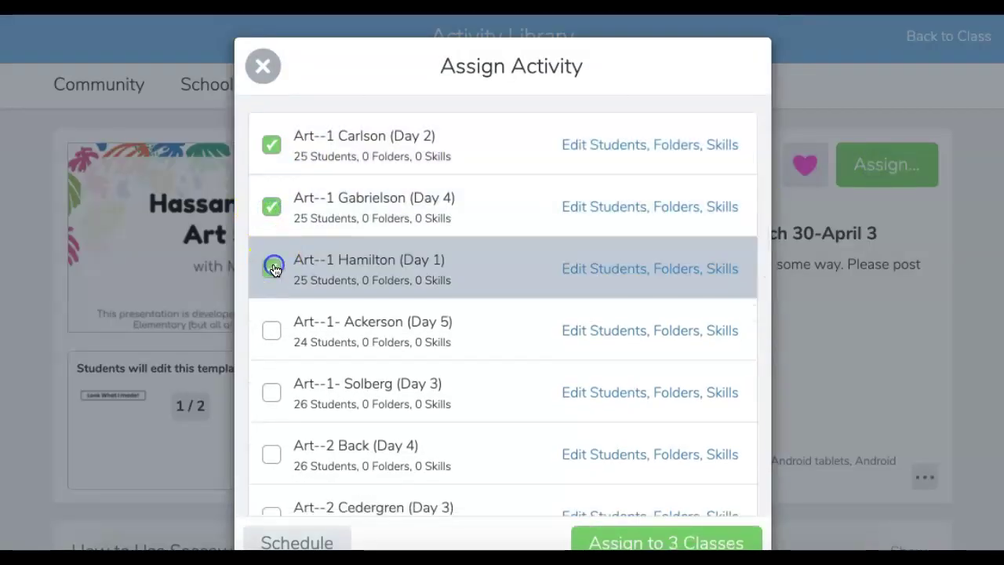
pyautogui.scroll(-2, 271, 251)
pyautogui.click(272, 216)
pyautogui.click(272, 277)
# - Tick the Art--2 Day 1 through Day 5 classes
pyautogui.scroll(-1, 272, 278)
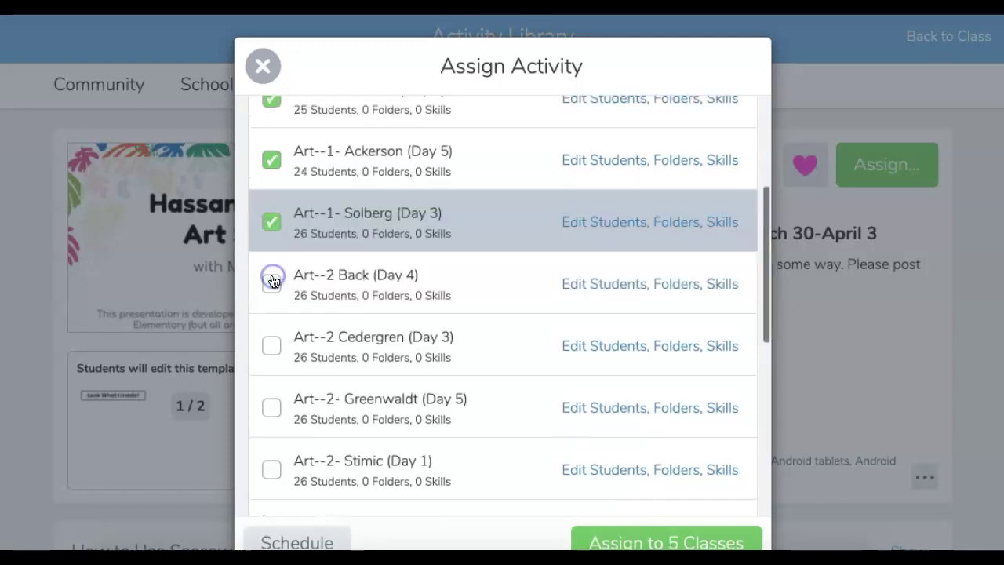
pyautogui.click(272, 251)
pyautogui.click(271, 314)
pyautogui.scroll(-2, 271, 314)
pyautogui.click(272, 212)
pyautogui.click(271, 269)
pyautogui.scroll(-2, 271, 274)
pyautogui.click(271, 190)
# - Tick the two kindergarten Day 5 classes and three Art--Kindergarten classes
pyautogui.click(272, 251)
pyautogui.click(272, 314)
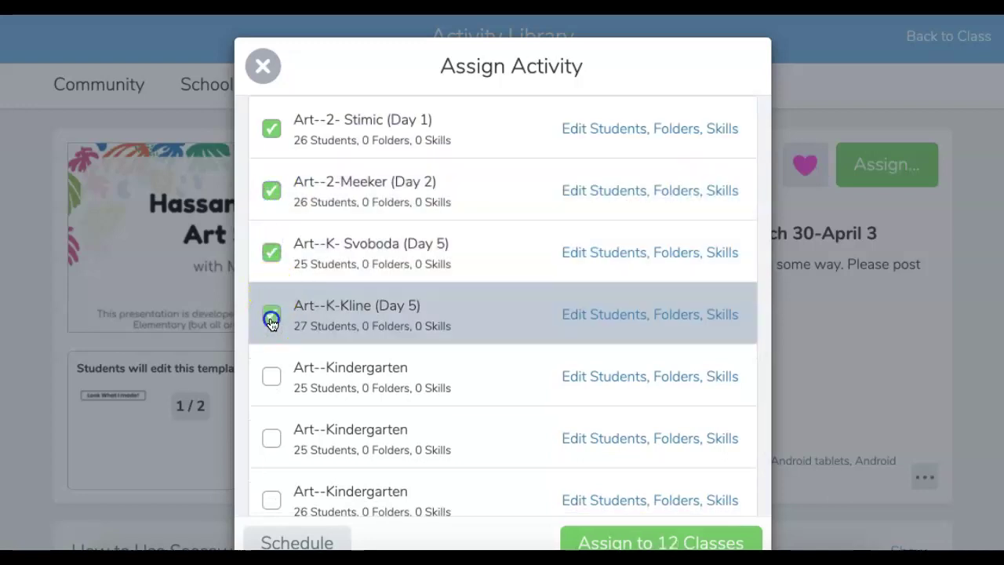
pyautogui.scroll(-2, 272, 317)
pyautogui.click(271, 267)
pyautogui.click(272, 330)
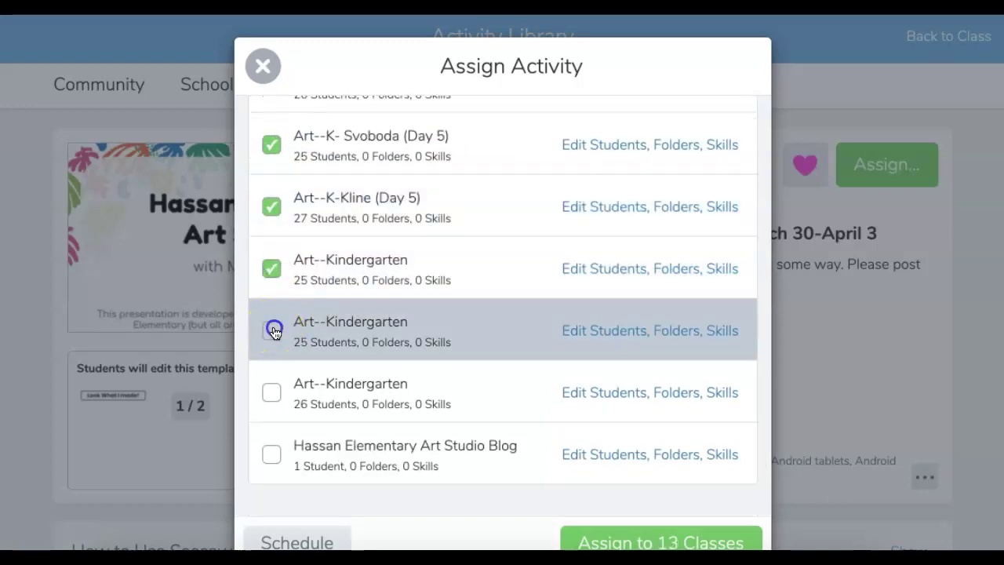
pyautogui.click(272, 392)
pyautogui.scroll(-1, 275, 396)
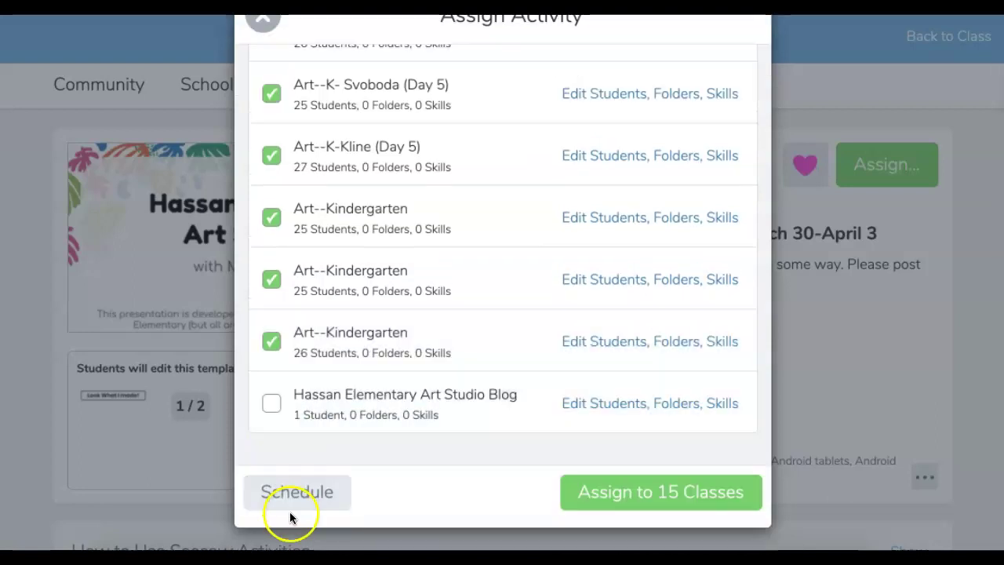
# - Schedule the assignment for a specific date: Mar 30 at 09:00 AM
pyautogui.click(289, 493)
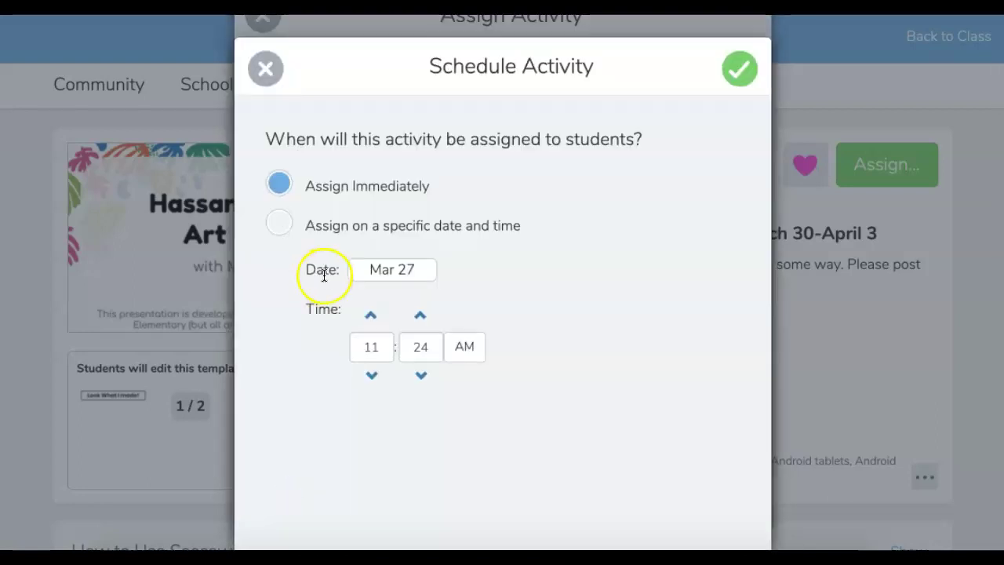
pyautogui.click(281, 227)
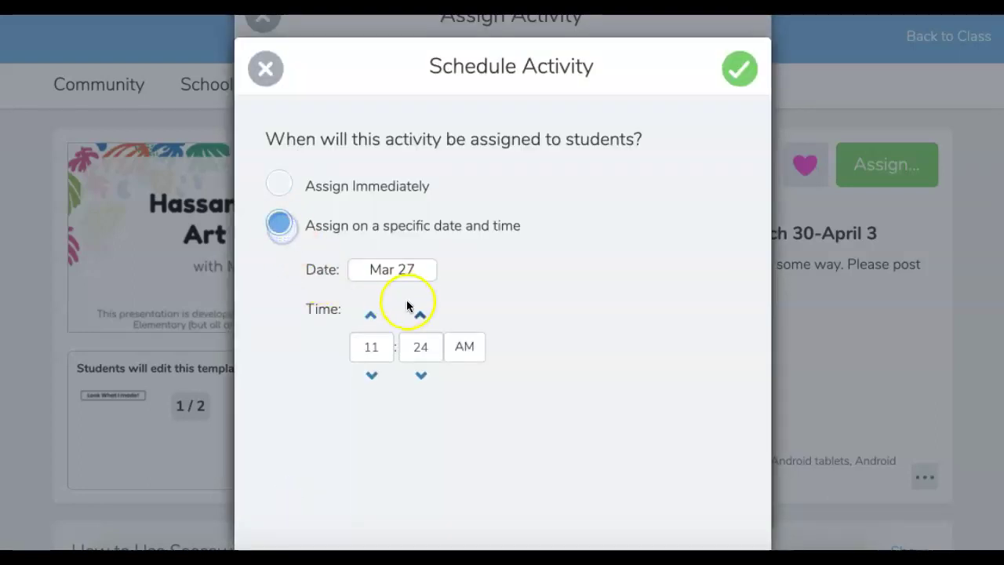
pyautogui.click(411, 269)
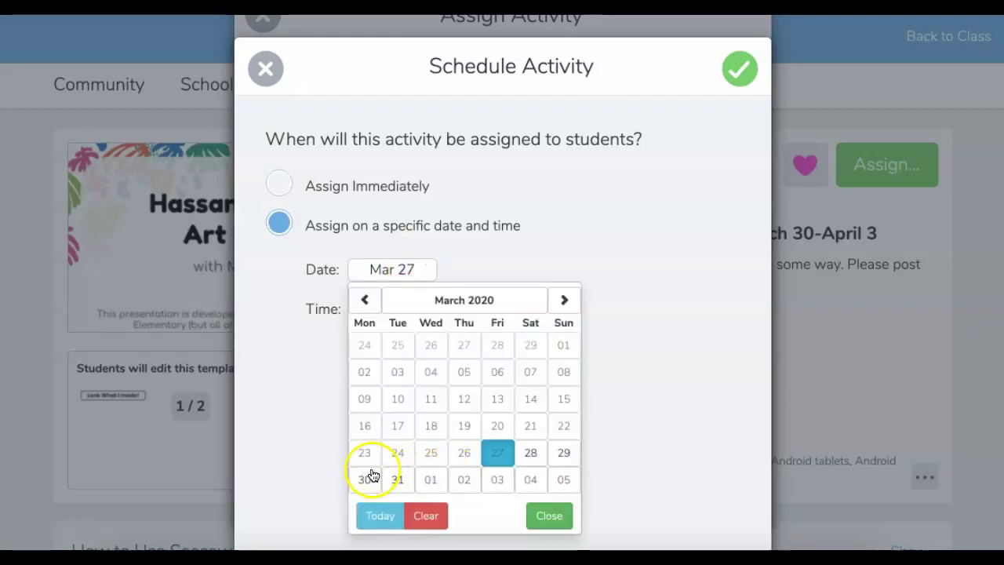
pyautogui.click(372, 476)
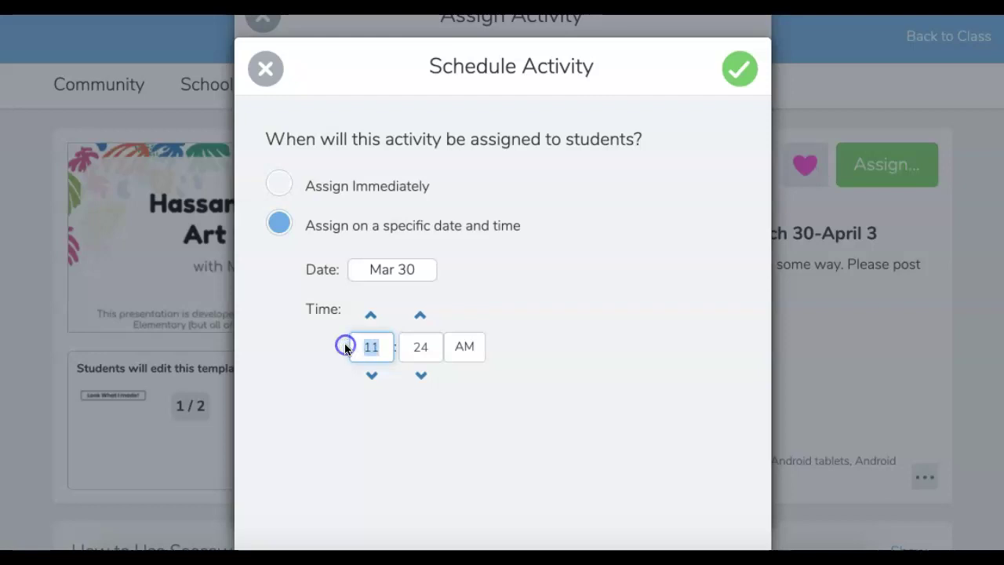
pyautogui.click(432, 346)
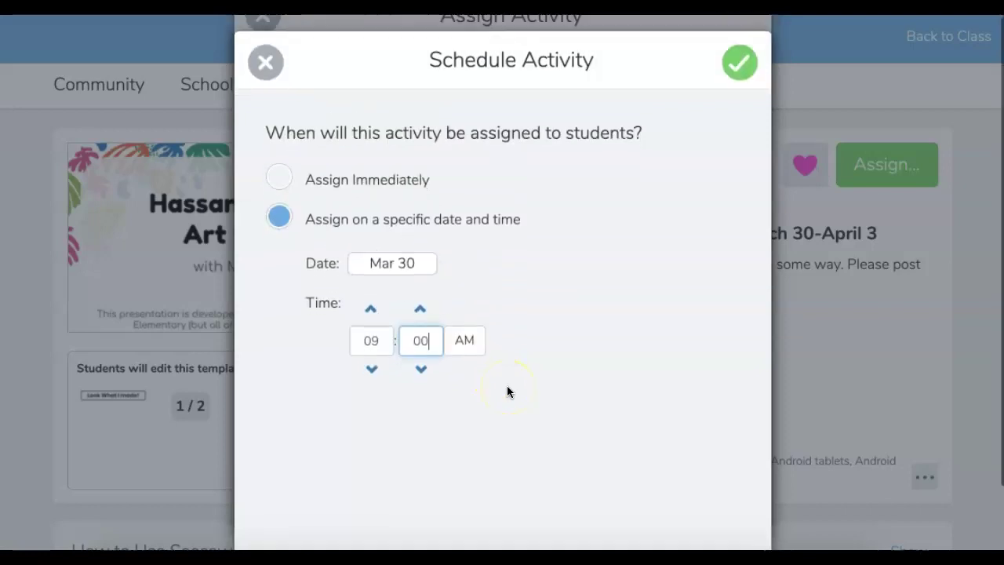
pyautogui.click(739, 65)
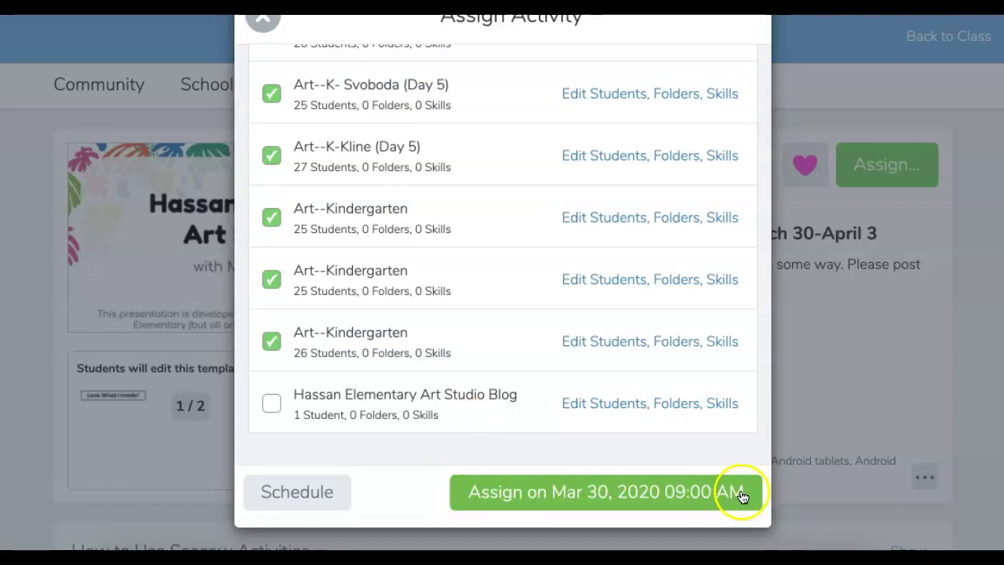
# - Assign the activity to the 15 classes for Mar 30, 2020 09:00 AM and scroll the share prompt
pyautogui.click(654, 500)
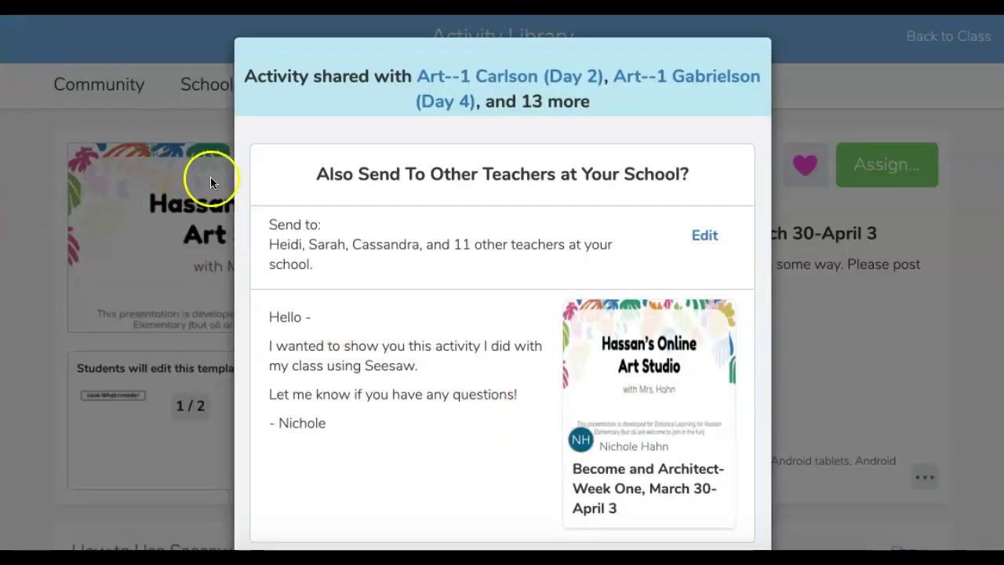
pyautogui.scroll(-2, 393, 235)
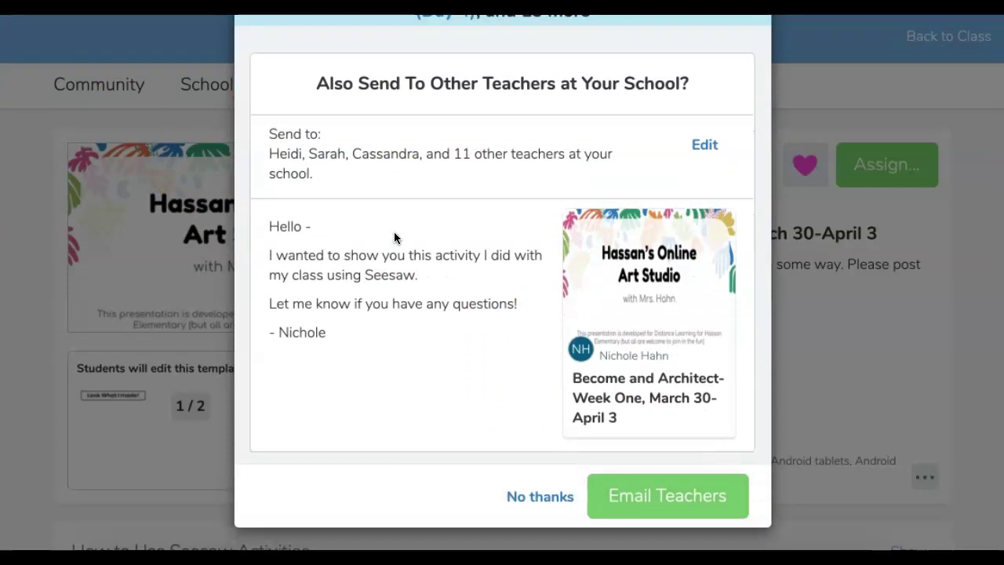
pyautogui.scroll(2, 394, 237)
pyautogui.scroll(-2, 393, 237)
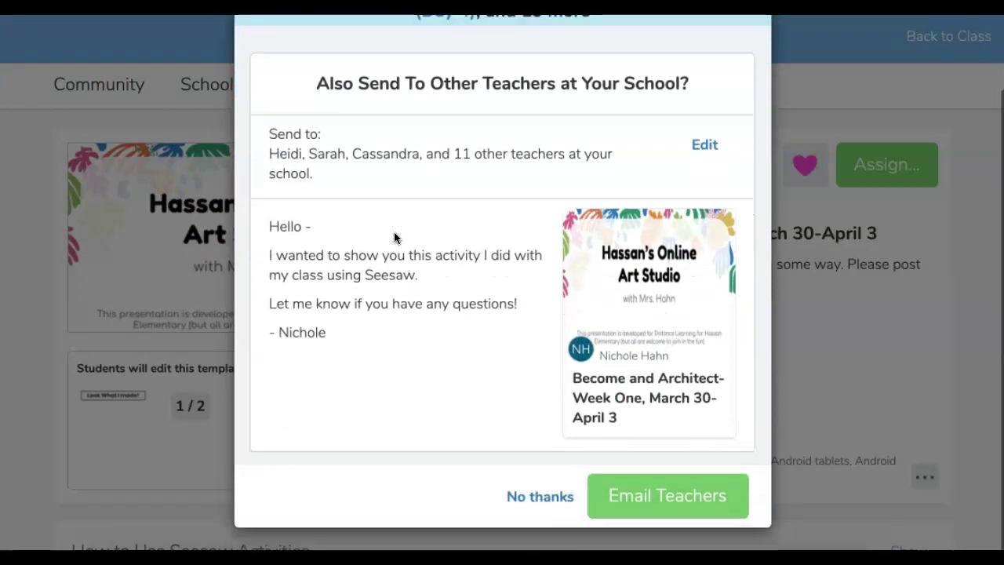